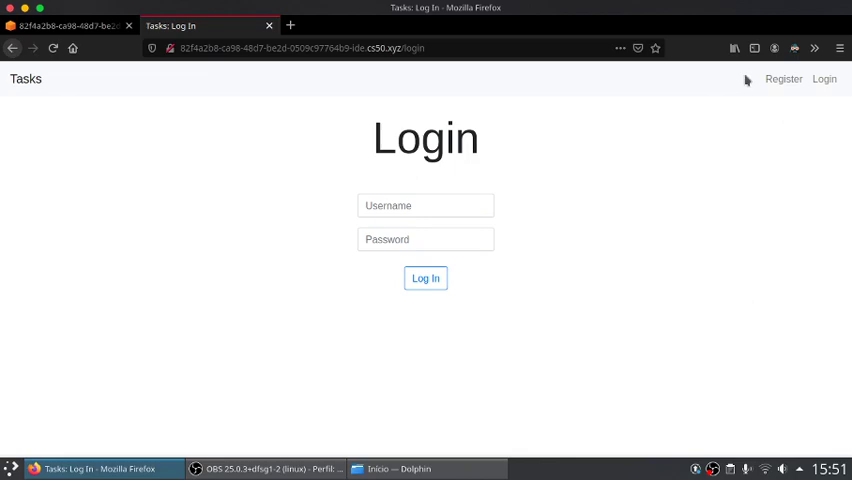
Step: Register a new account by entering a username, password and password confirmation
click(783, 79)
click(425, 205)
text(w)
key(Tab)
text(w)
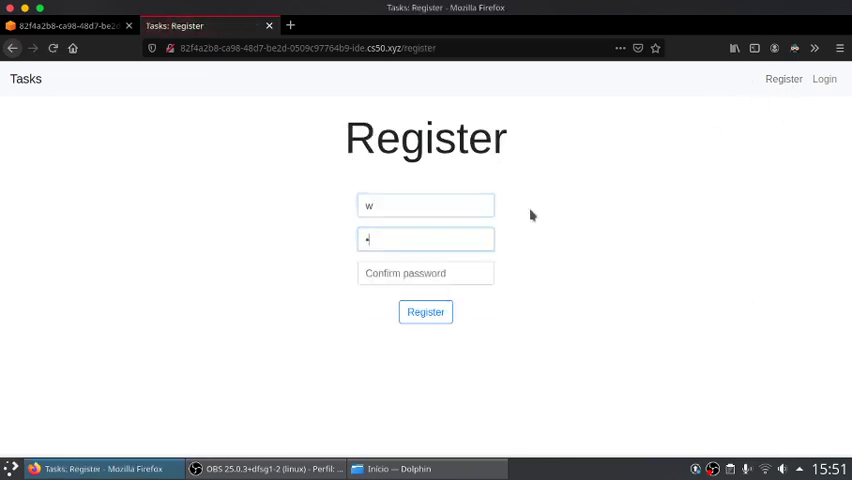
key(Tab)
text(w)
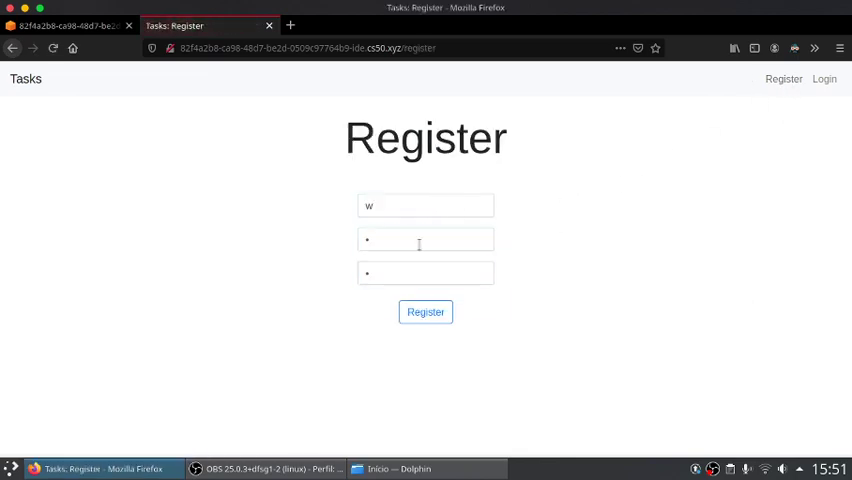
click(425, 311)
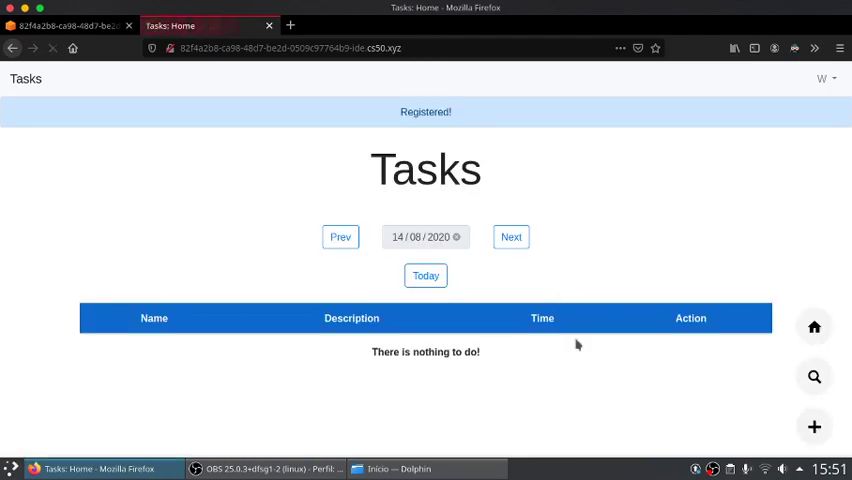
Step: Create one-off task 't 1' with description 'd' at 19:00 on 14/08/2020
click(814, 427)
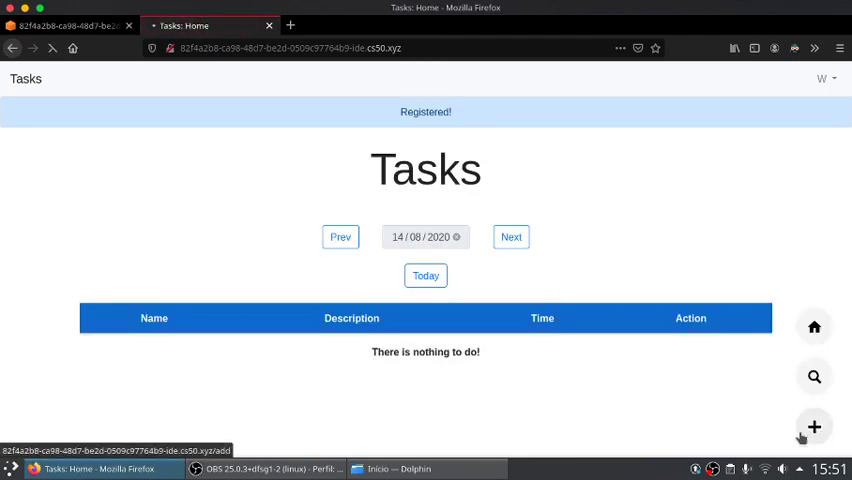
text(t 1)
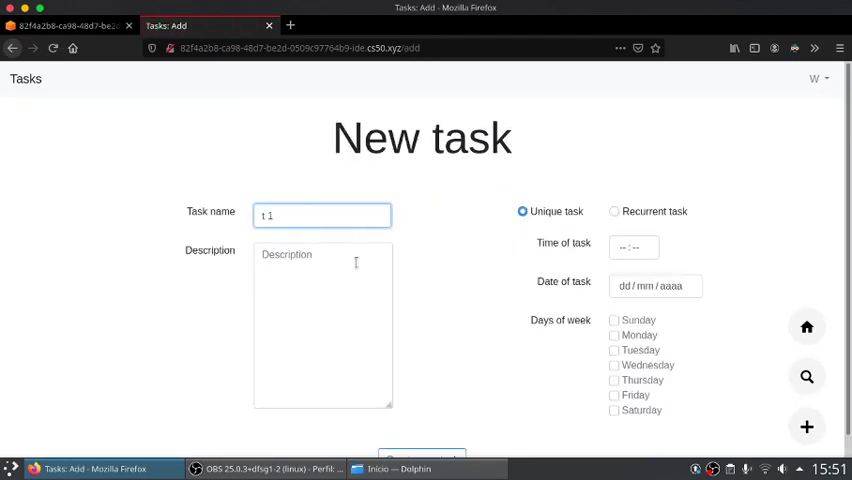
click(356, 262)
text(d)
click(628, 247)
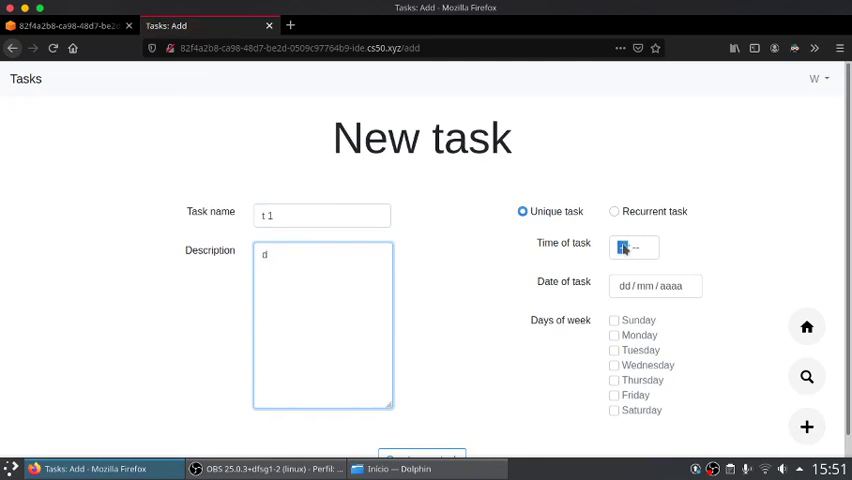
text(19:00)
click(630, 286)
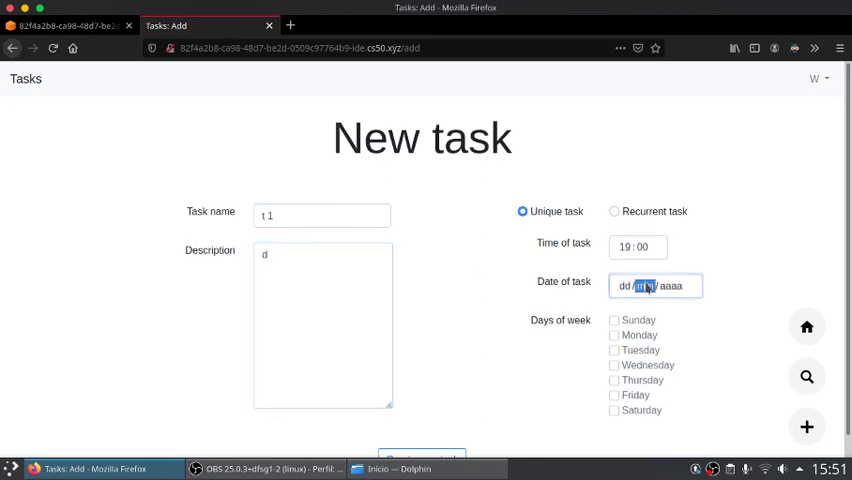
click(735, 378)
scroll(560, 300, down, 1)
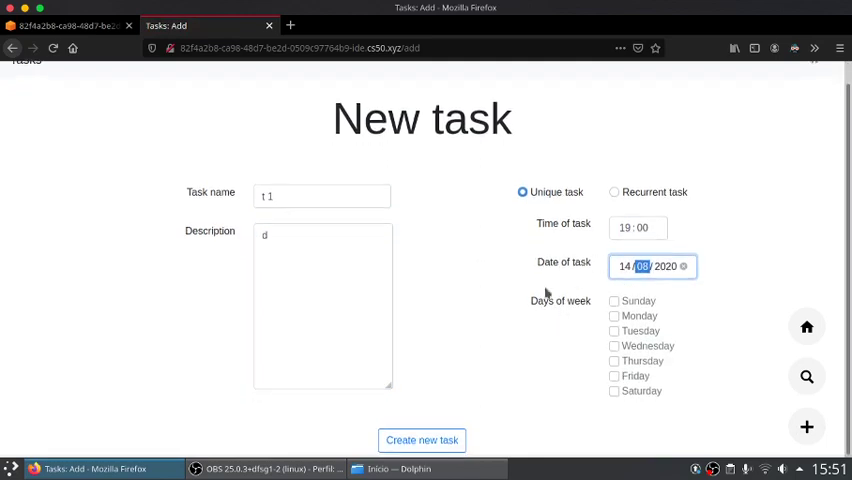
click(422, 440)
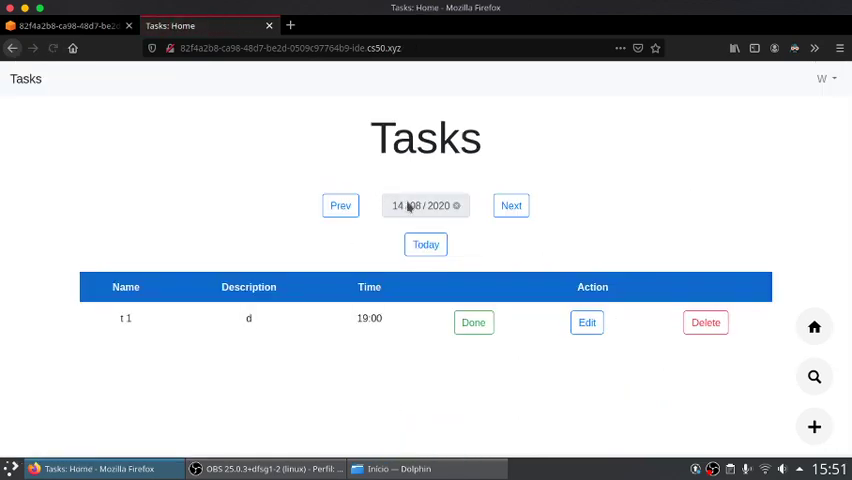
Step: Add recurring task 't 2' at 12:00, repeating on Fridays and Saturdays
click(814, 427)
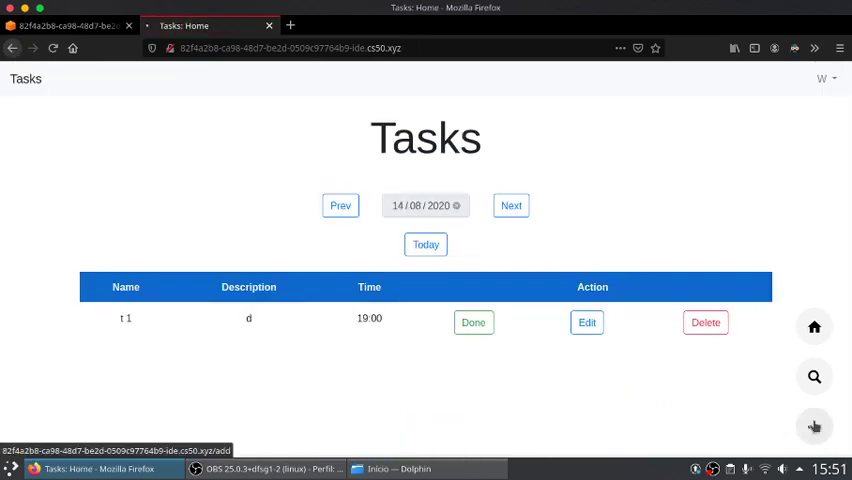
text(t 2)
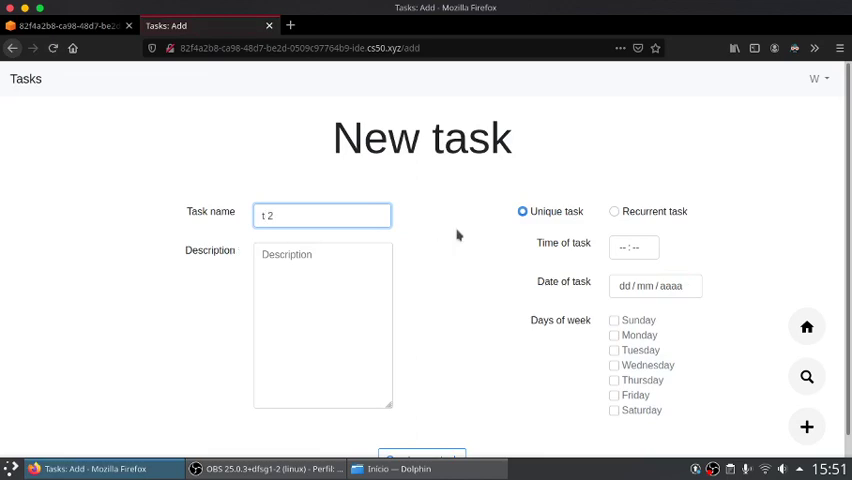
click(614, 211)
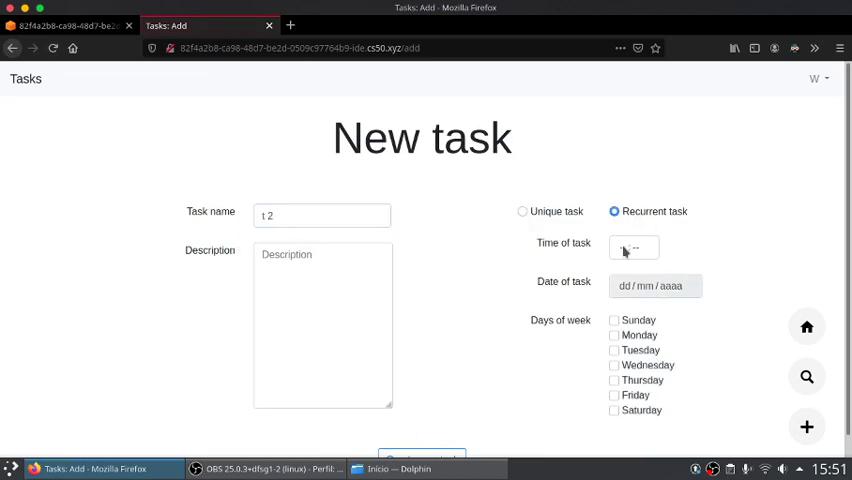
click(626, 249)
text(1200)
scroll(606, 269, down, 1)
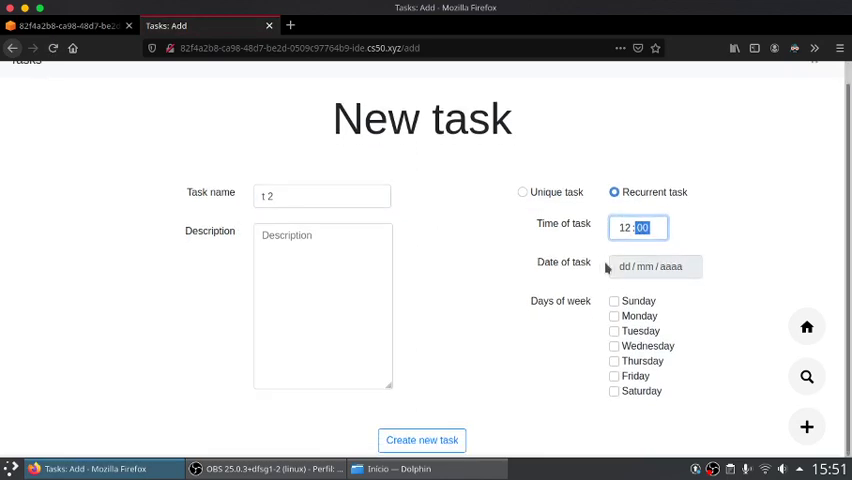
click(614, 376)
click(614, 391)
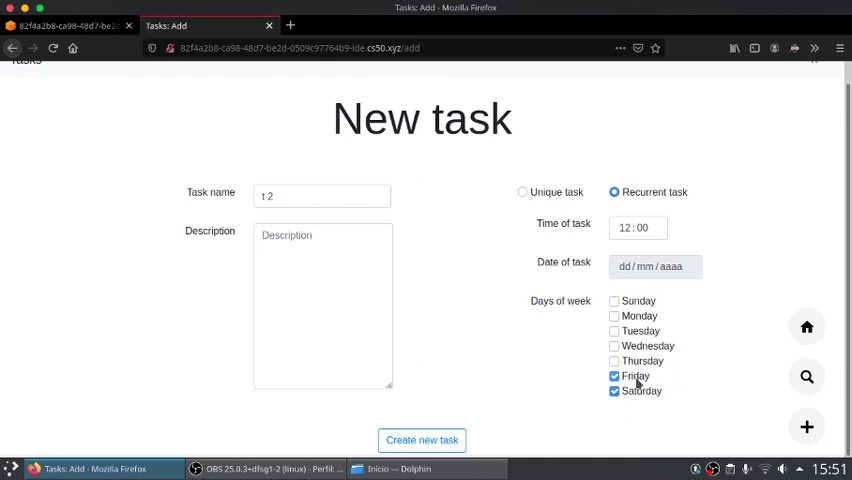
click(422, 440)
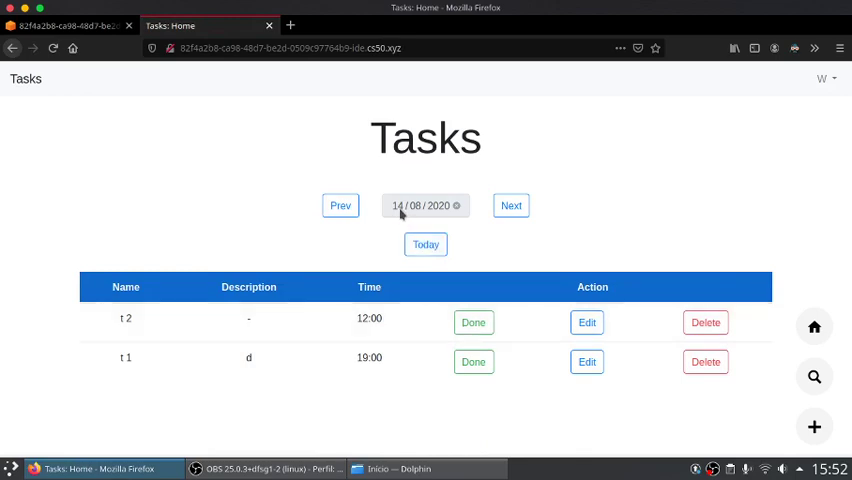
Step: Advance the task list to the following days, then jump back to today
click(511, 205)
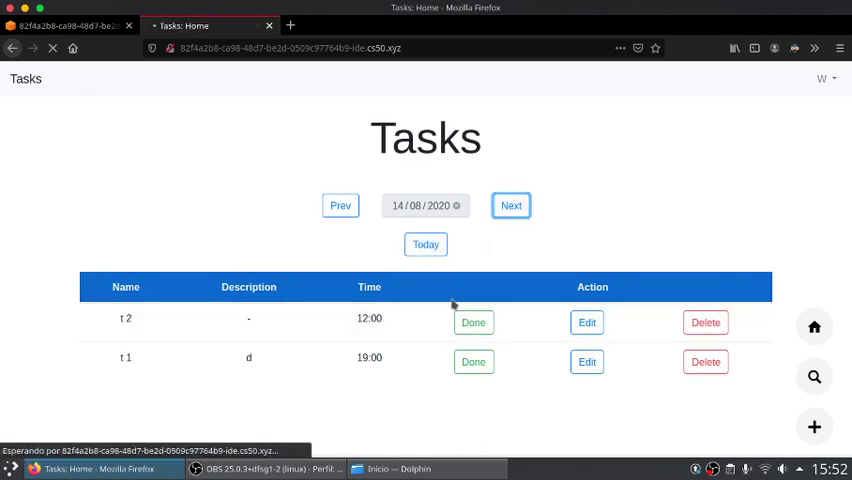
click(511, 205)
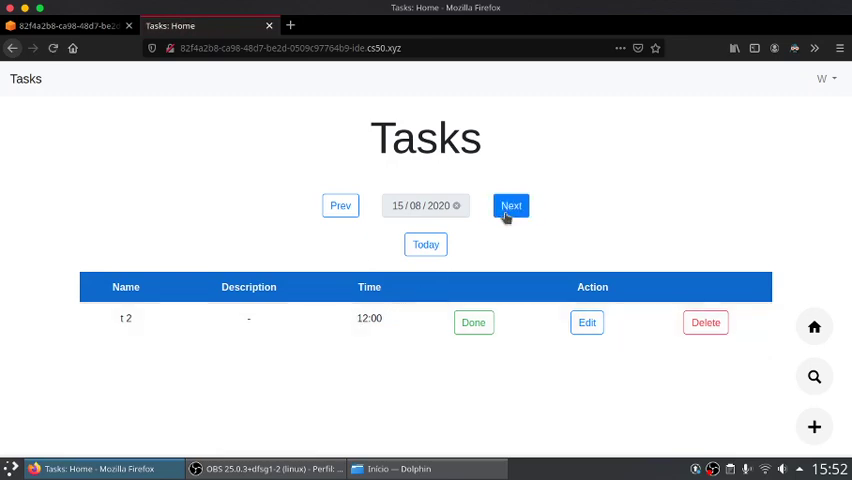
click(426, 244)
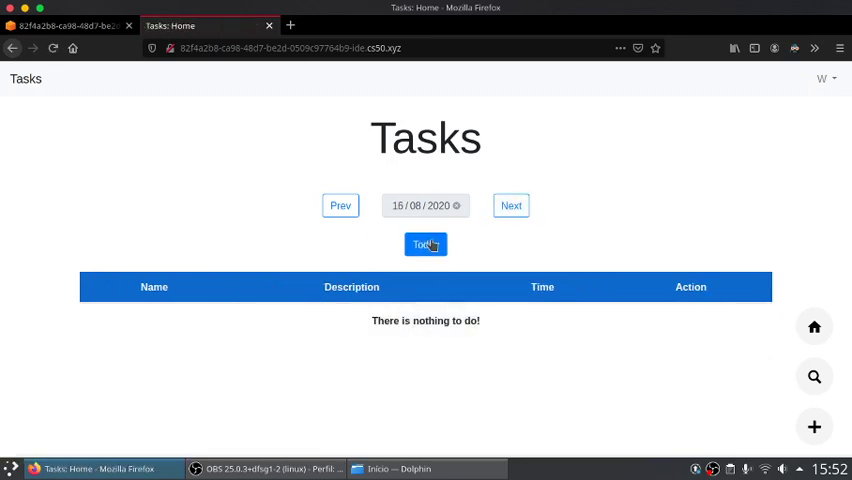
Step: Search tasks by the name 't', then by the date 21/08/2020
click(814, 377)
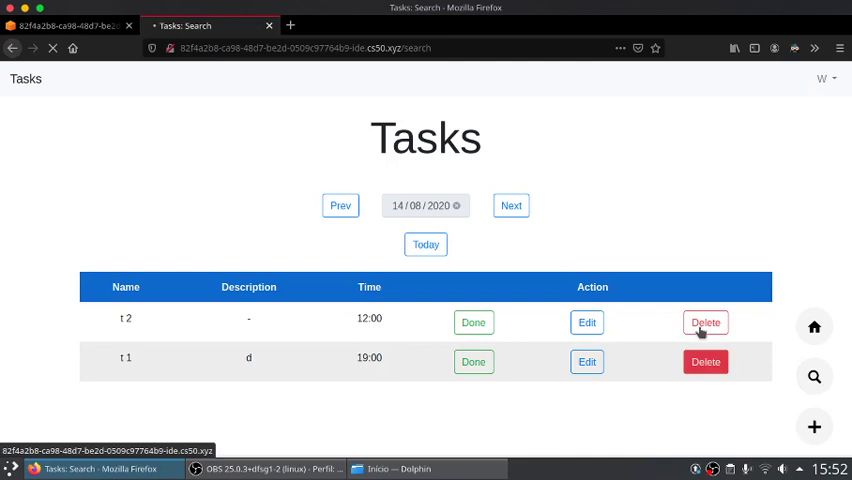
text(t)
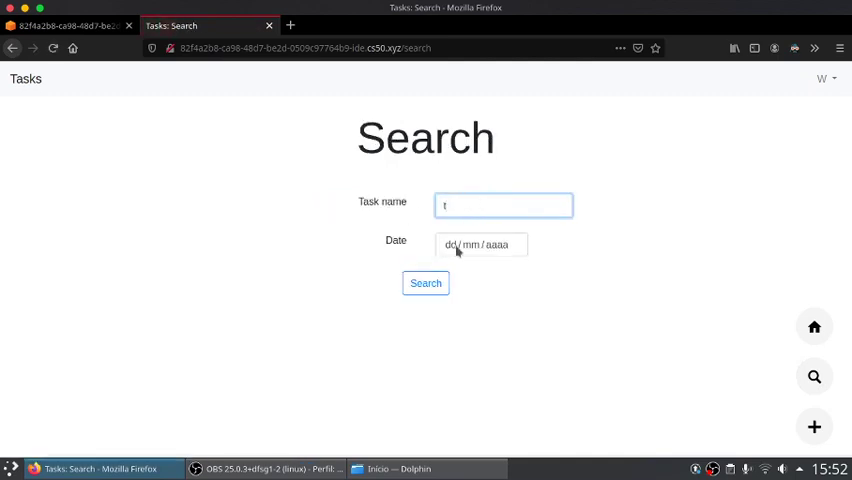
click(425, 283)
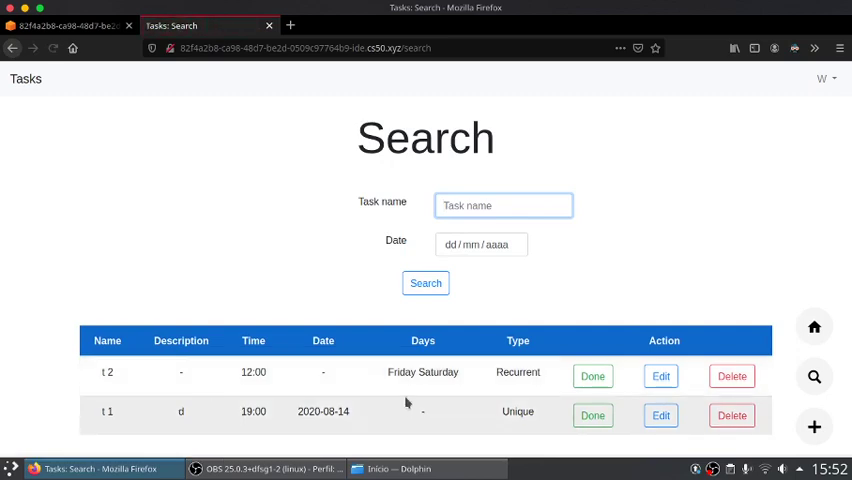
click(466, 244)
click(516, 374)
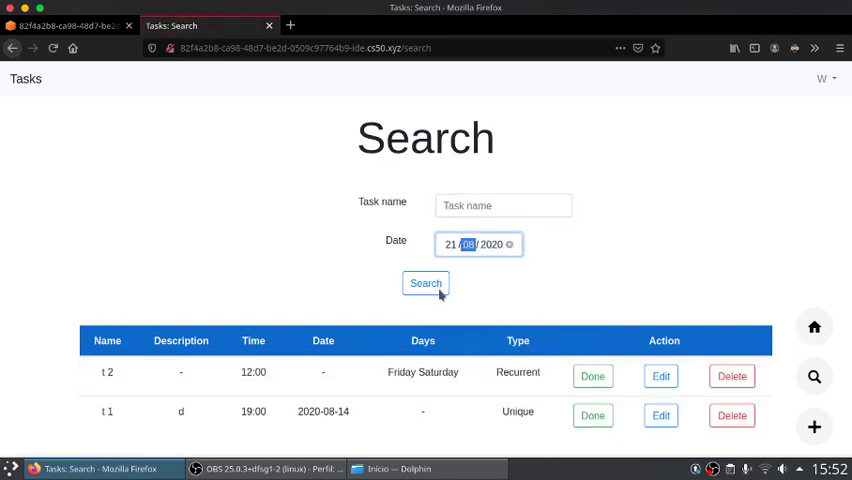
click(425, 283)
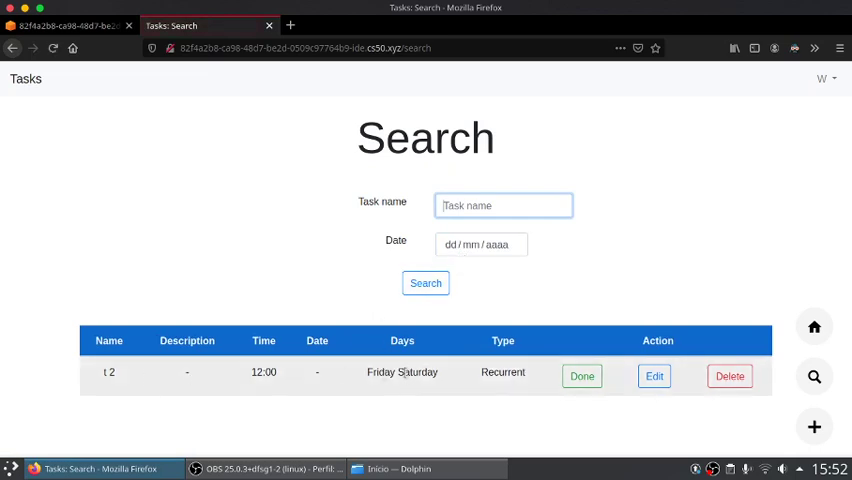
Step: From the home list, edit task 't 2', rename it to 't 3', and save
click(26, 79)
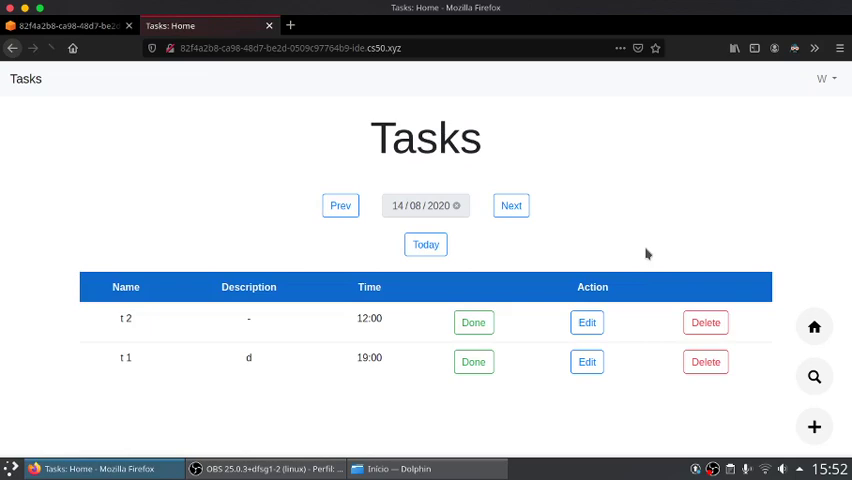
click(588, 322)
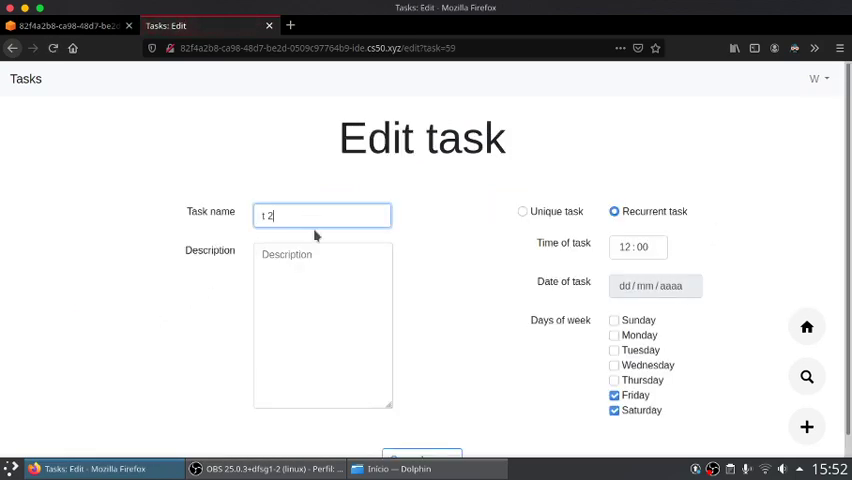
scroll(315, 235, down, 2)
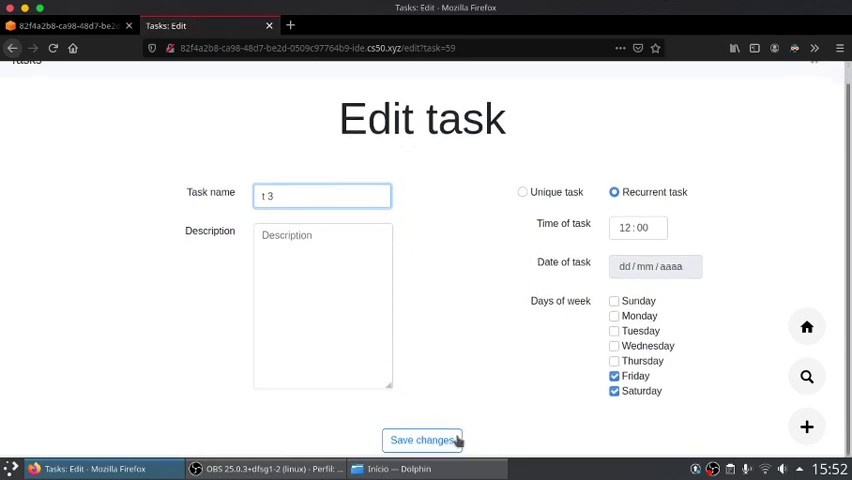
click(422, 440)
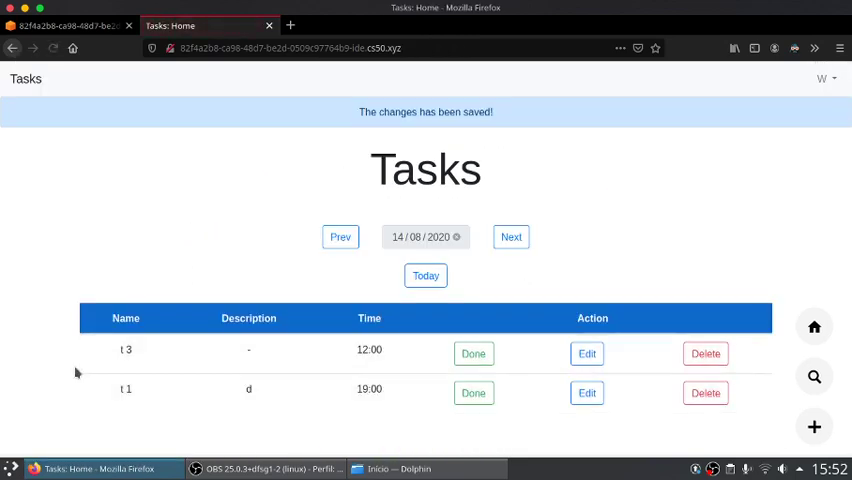
Step: Delete task 't 3' with confirmation and toggle the done status of 't 1'
click(705, 353)
click(548, 176)
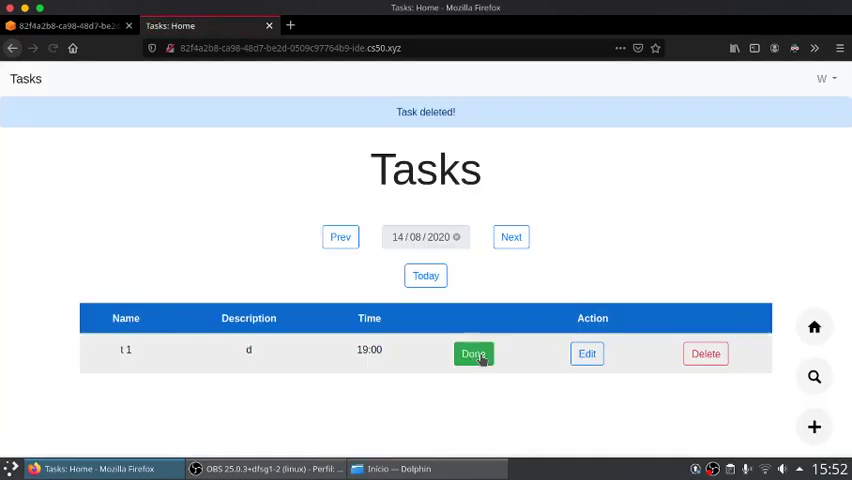
click(481, 357)
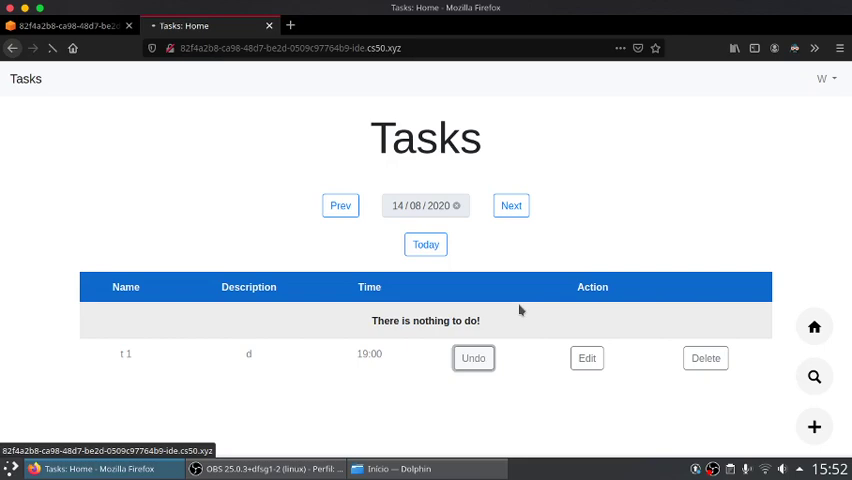
Step: Bring up the Change password form from the account menu, then reopen the menu
click(826, 79)
click(770, 108)
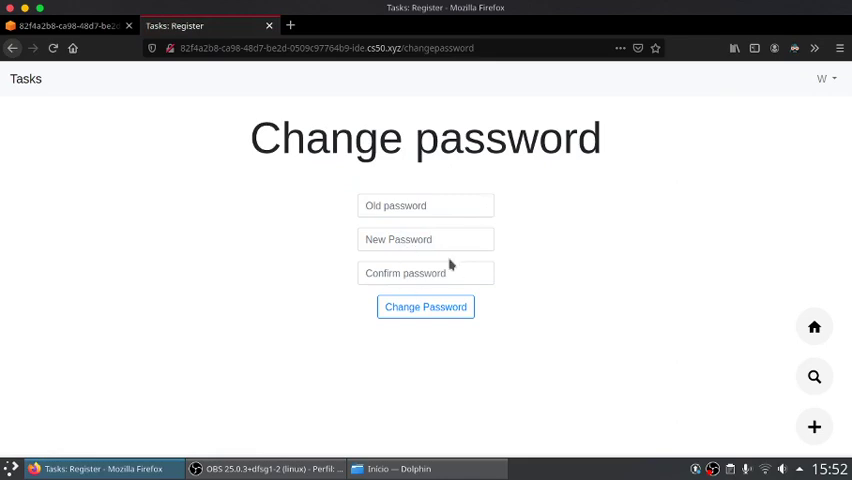
click(826, 79)
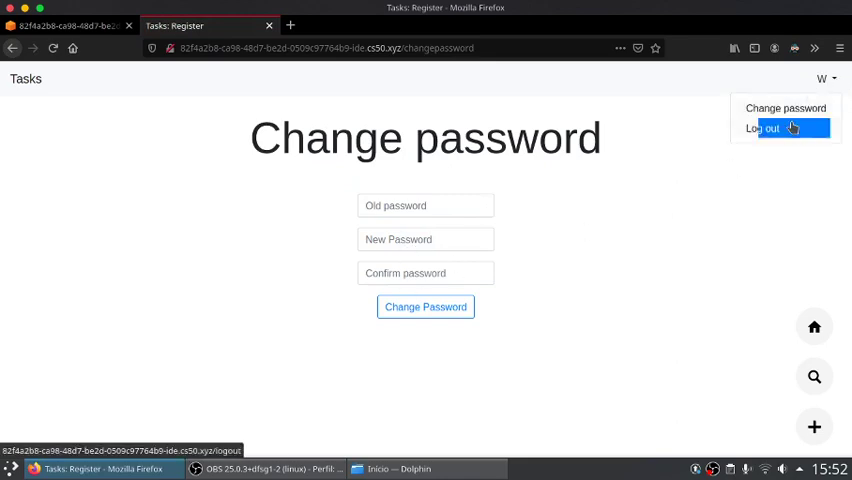
Step: Log out, then log back in as user 'w' with the password
click(770, 128)
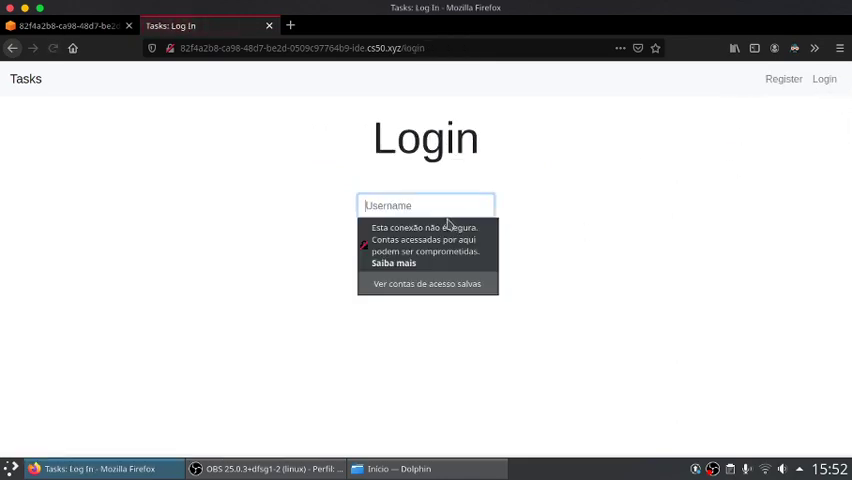
click(425, 205)
text(w)
click(425, 239)
text(w)
click(425, 278)
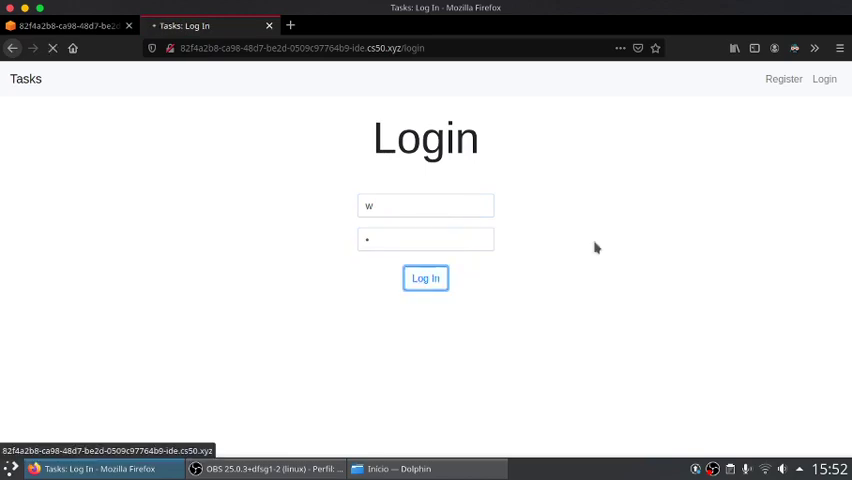